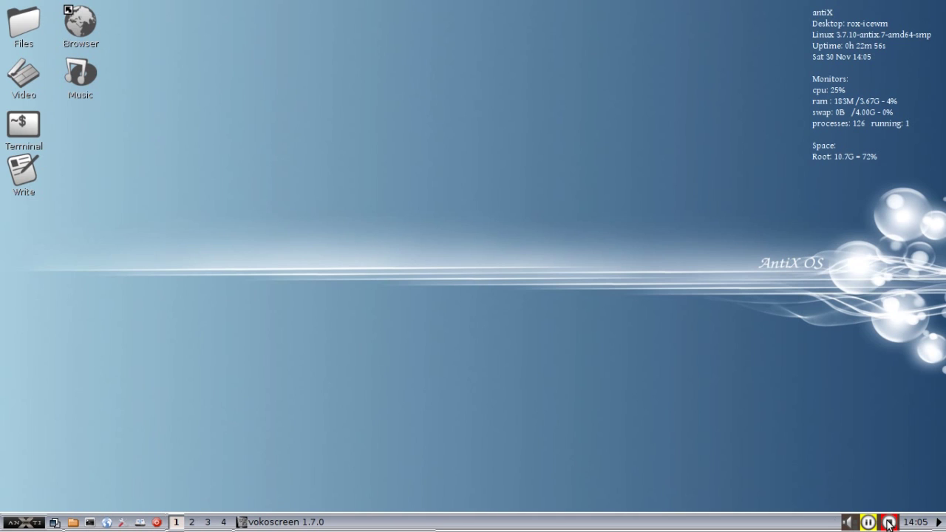
Open and close the home folder, then open the ABBA music collection from the Music icon.
click(73, 523)
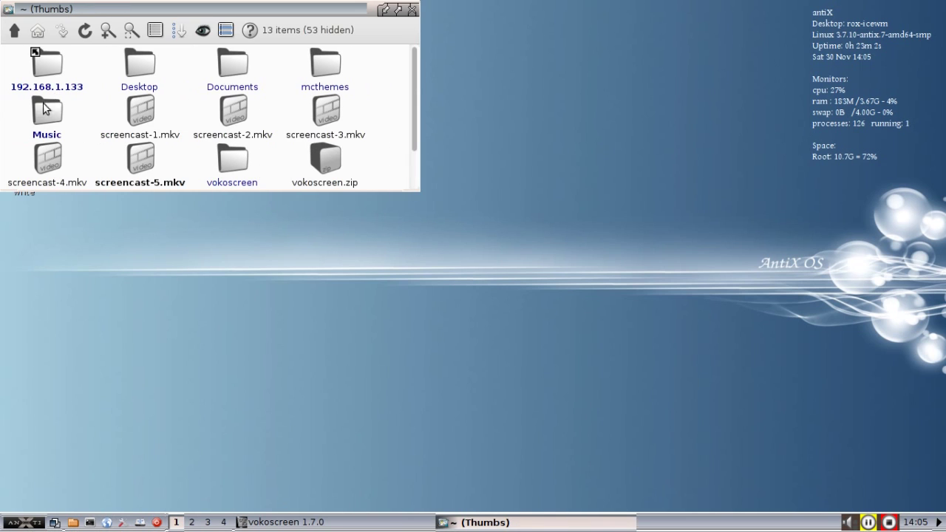
click(412, 10)
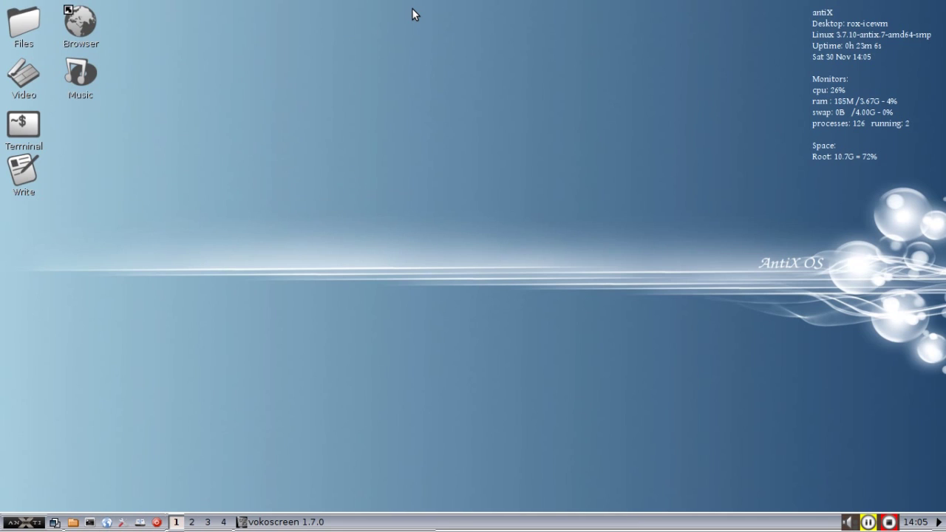
click(81, 85)
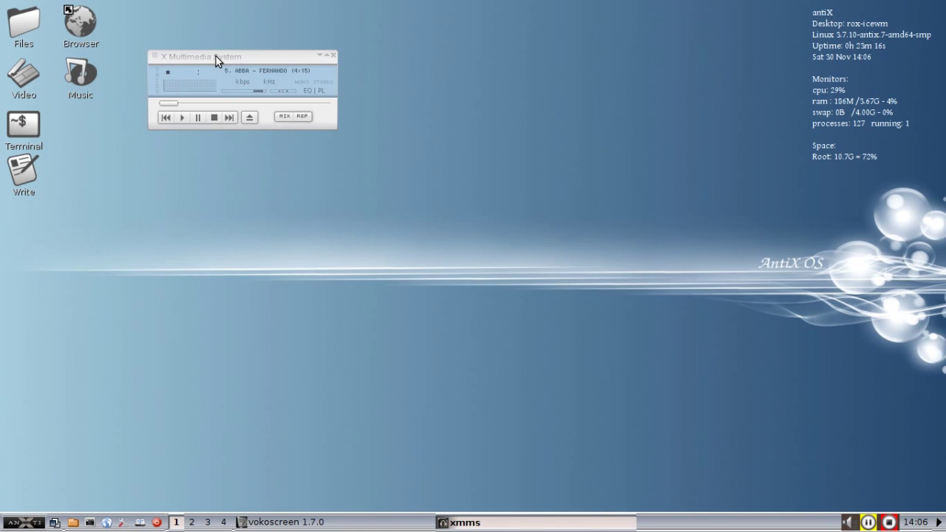
Launch XMMS from the antiX menu under Applications > Sound and Video.
click(34, 522)
mouse_move(70, 386)
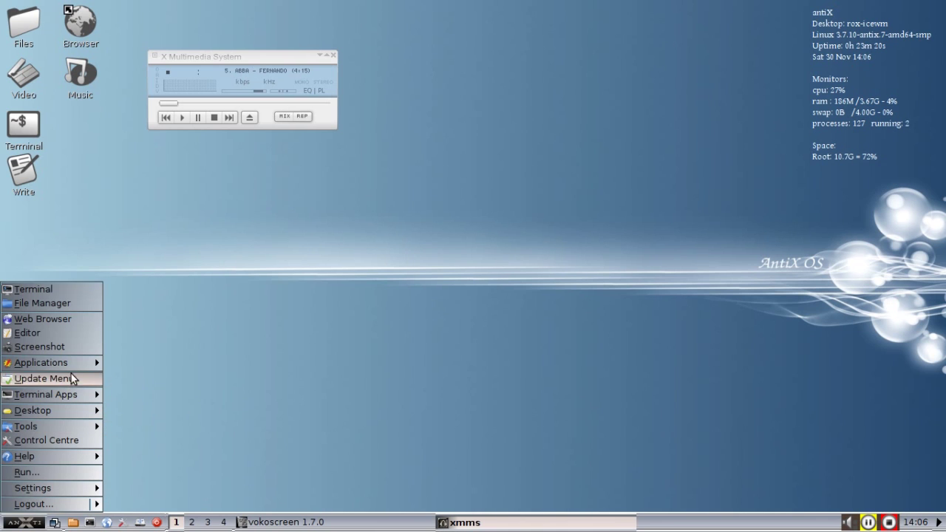
mouse_move(71, 364)
mouse_move(160, 460)
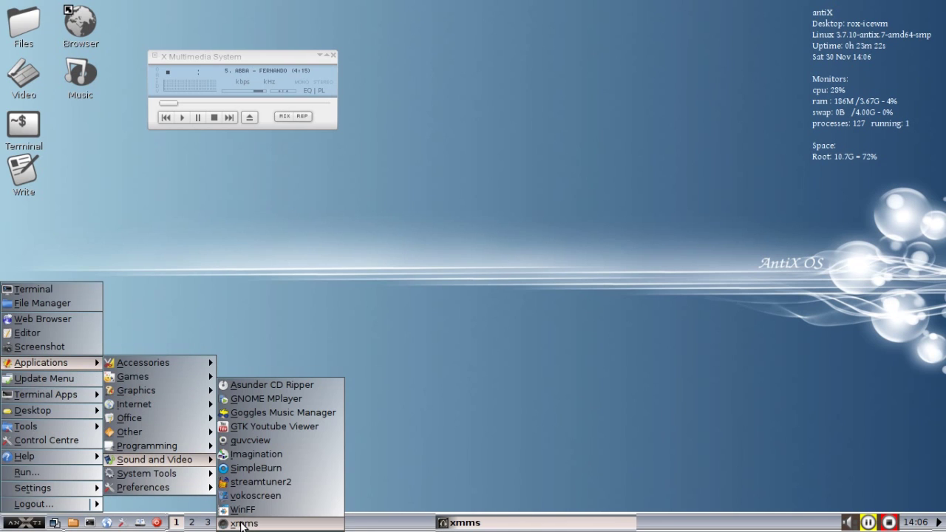
click(255, 495)
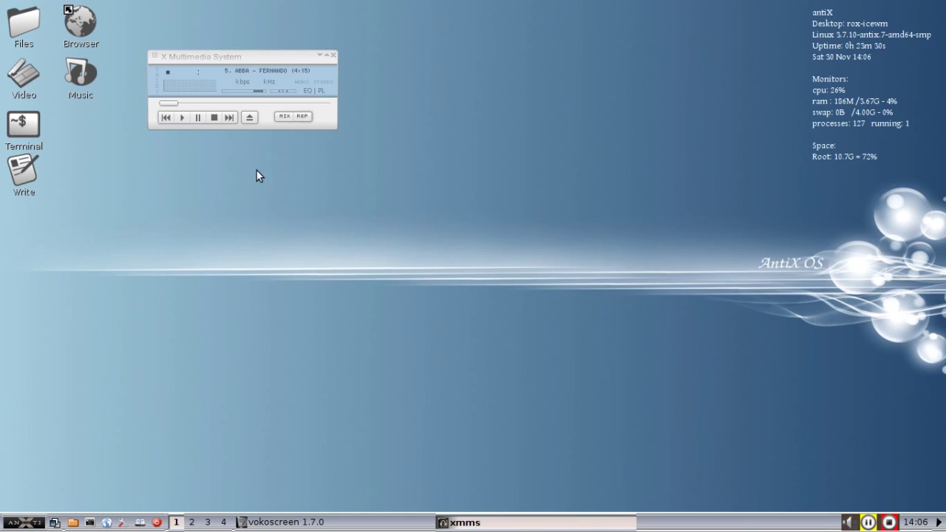
right_click(259, 105)
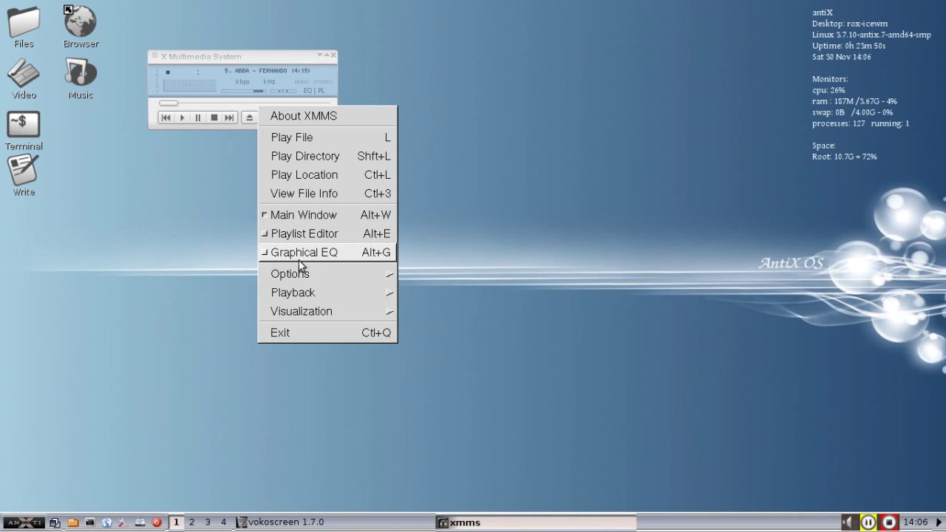
click(296, 159)
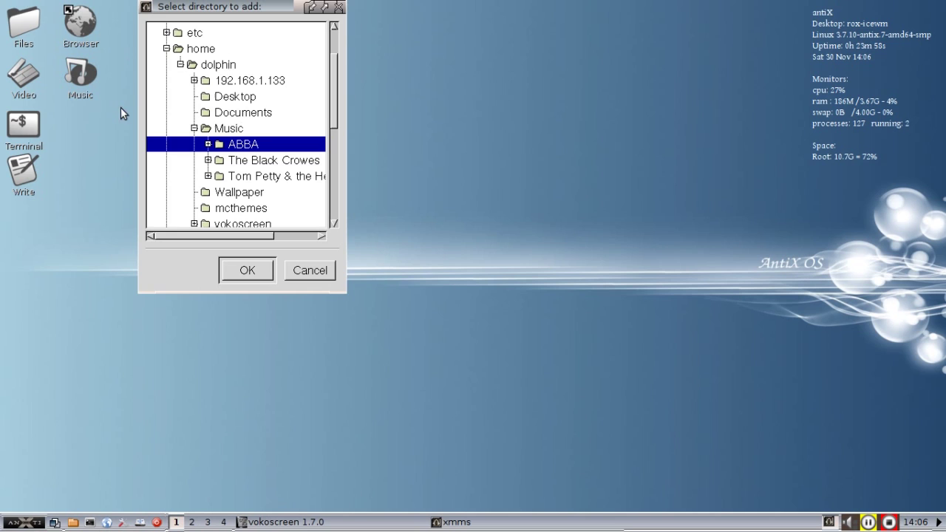
click(300, 271)
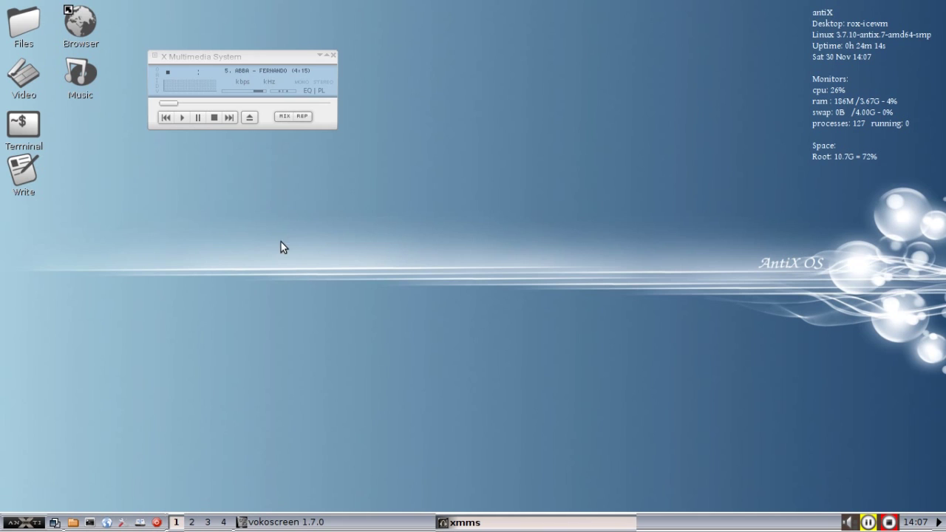
Show the ABBA playlist and open its queue manager.
right_click(266, 117)
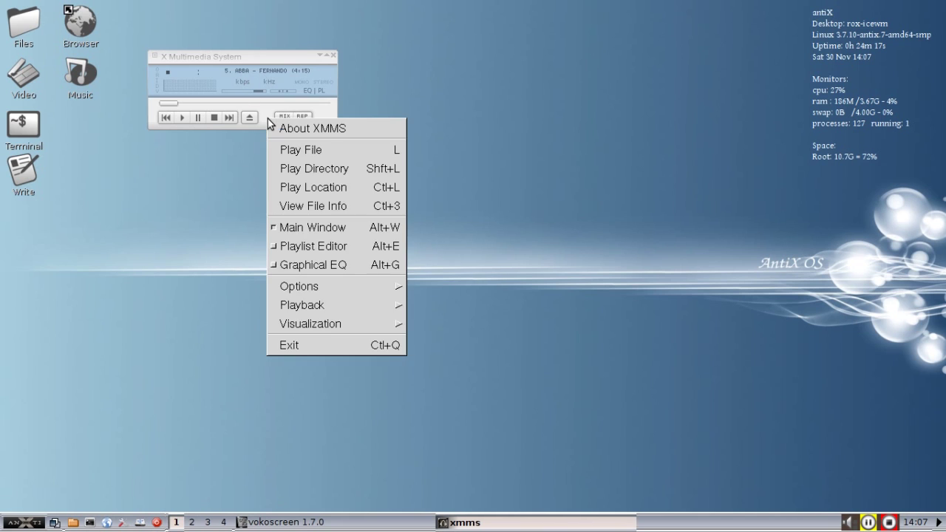
click(294, 250)
right_click(255, 220)
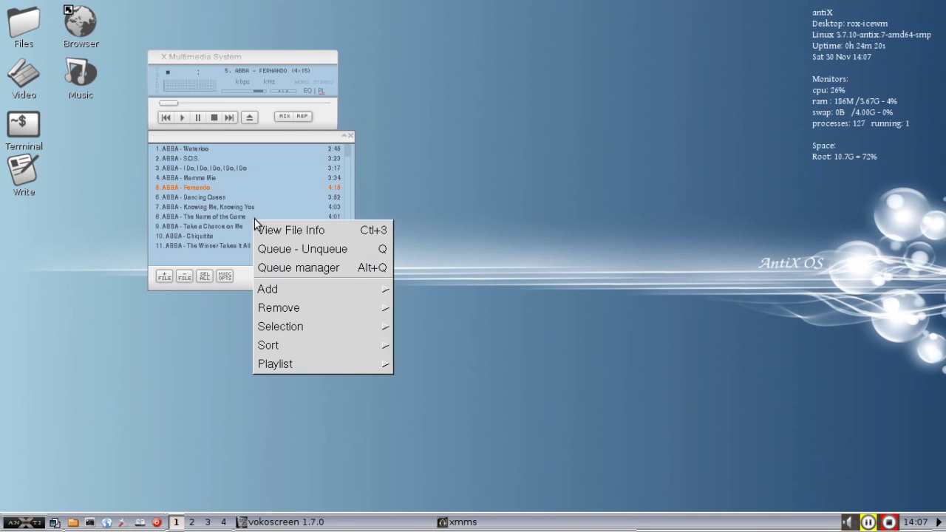
click(291, 268)
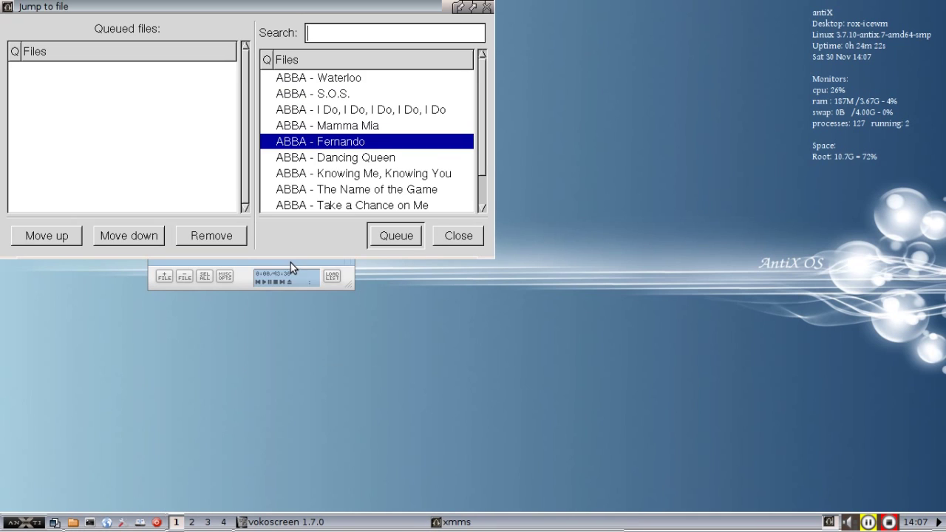
Queue Dancing Queen and Knowing Me, Knowing You.
click(350, 157)
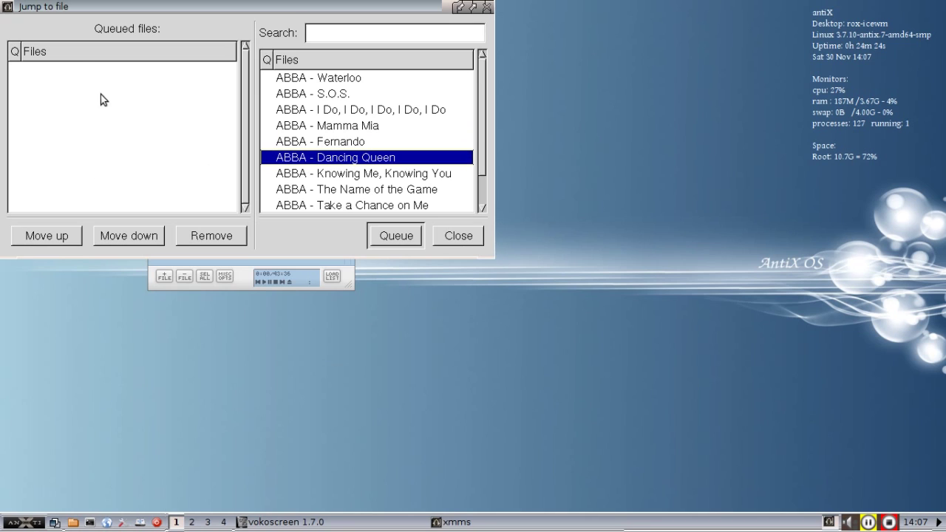
click(386, 241)
click(337, 174)
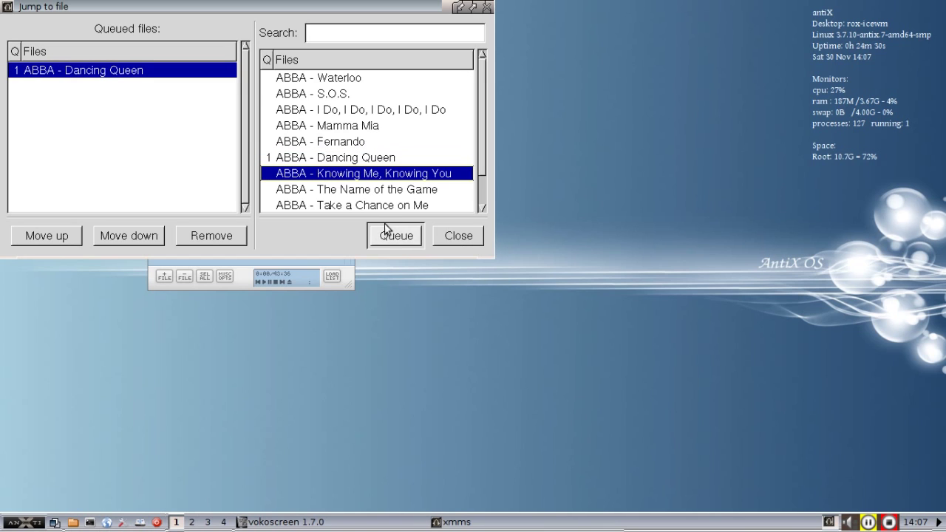
click(385, 230)
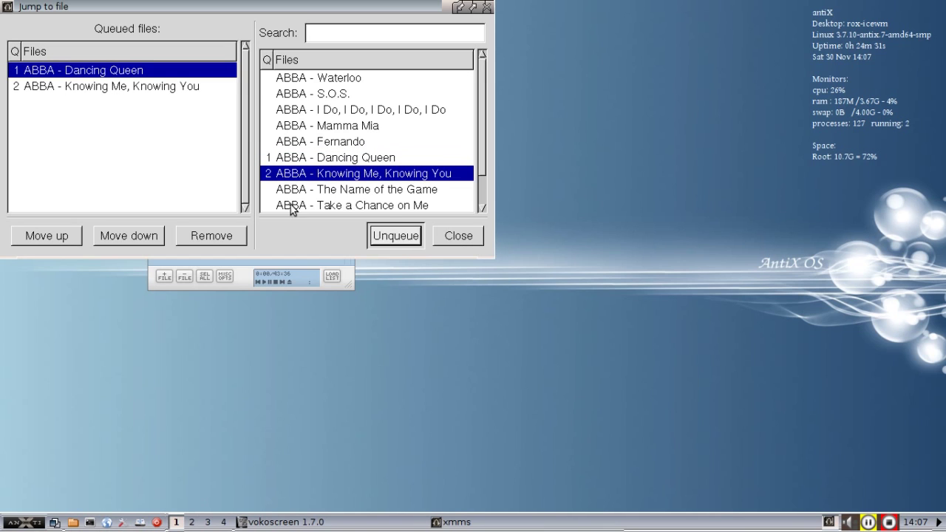
Move Knowing Me, Knowing You to first in the queue, back to second, then close the queue manager.
click(87, 86)
click(78, 237)
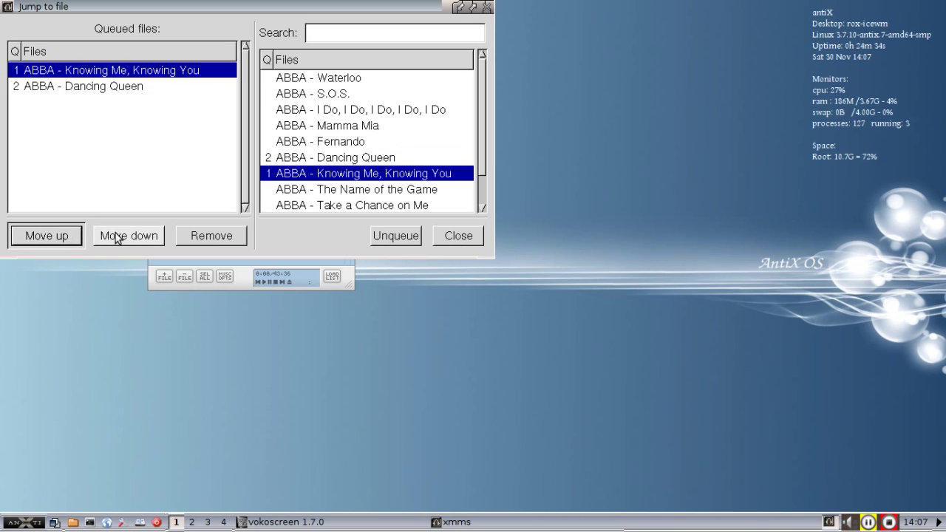
click(117, 237)
click(471, 235)
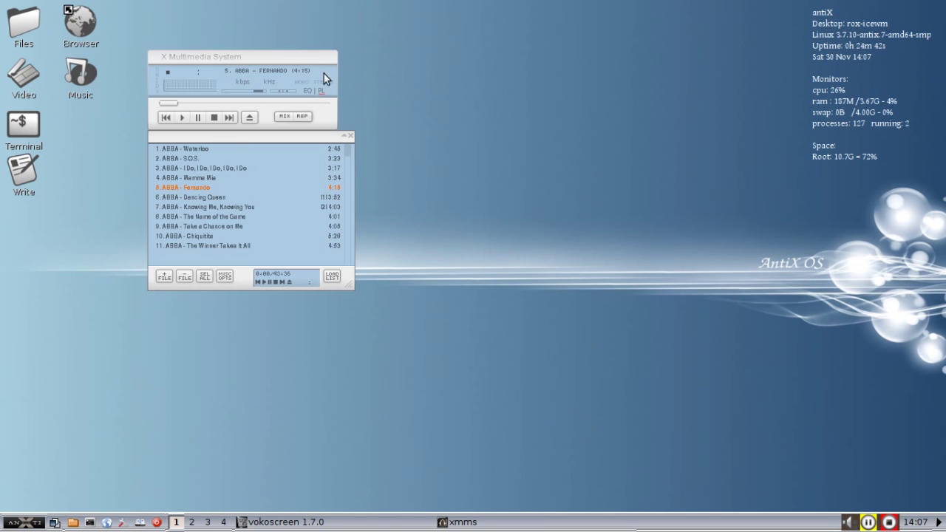
Close the playlist window and exit XMMS from its main menu.
click(351, 135)
right_click(333, 122)
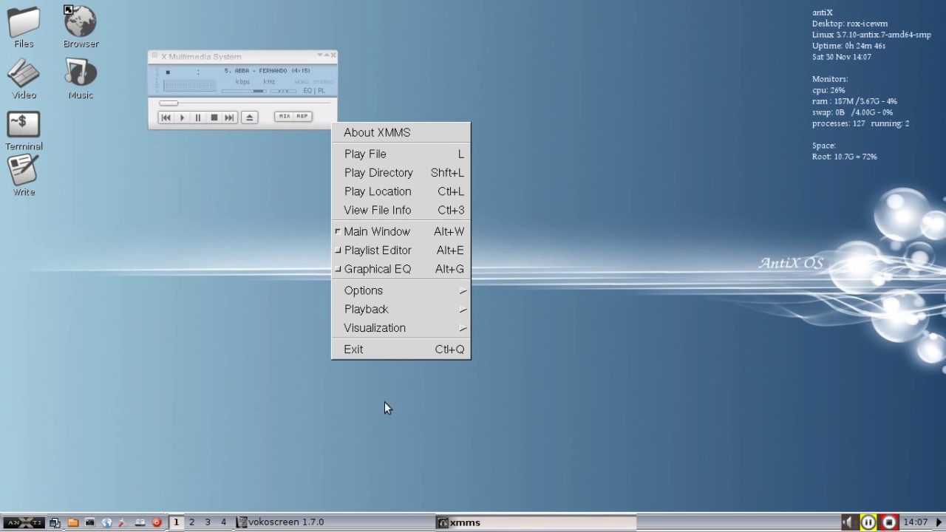
click(383, 351)
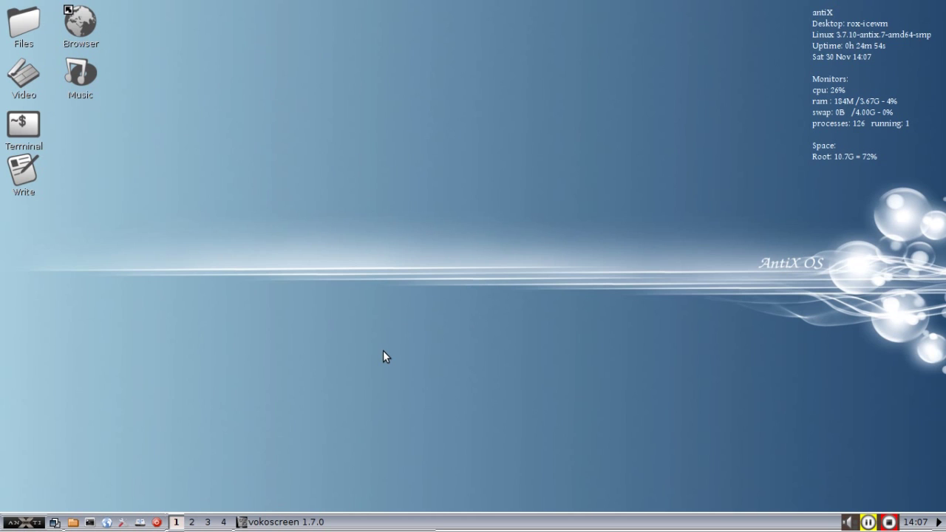
Launch Goggles Music Manager from Applications > Sound and Video.
click(29, 526)
mouse_move(47, 418)
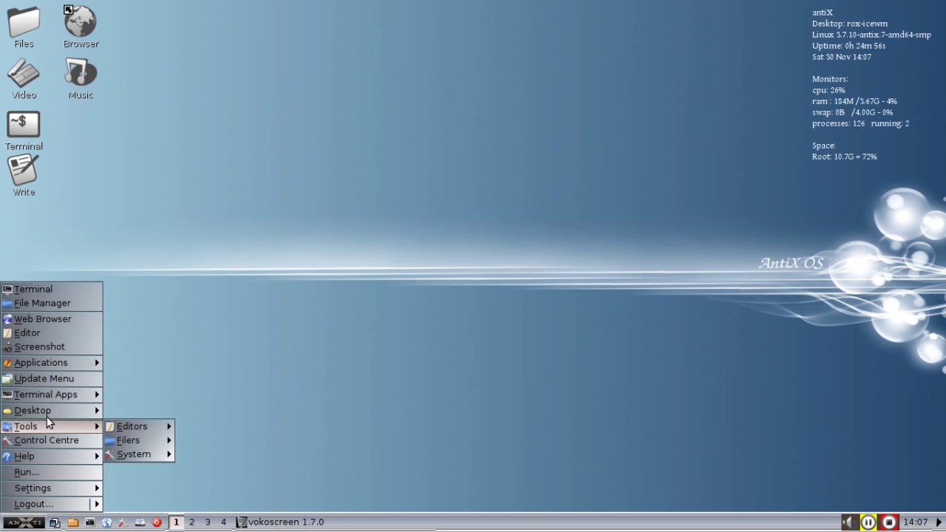
mouse_move(74, 361)
mouse_move(145, 435)
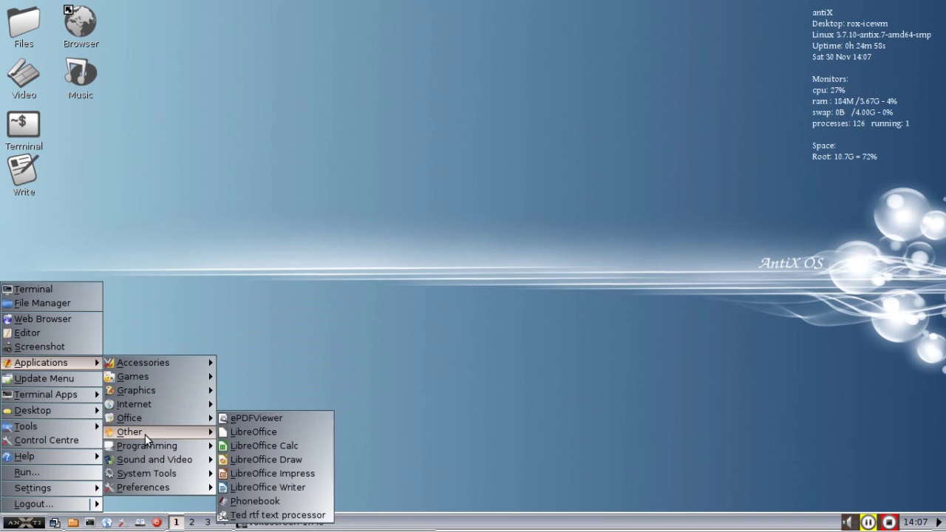
mouse_move(154, 458)
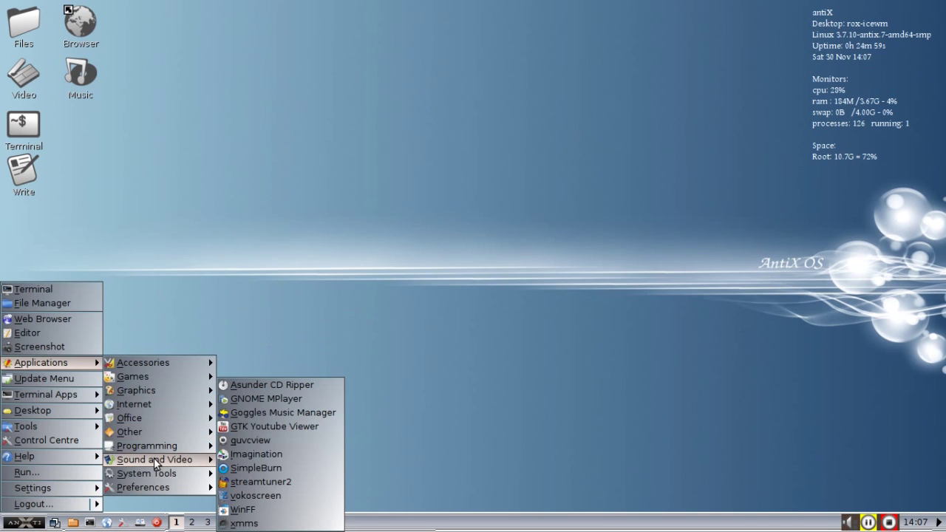
click(303, 412)
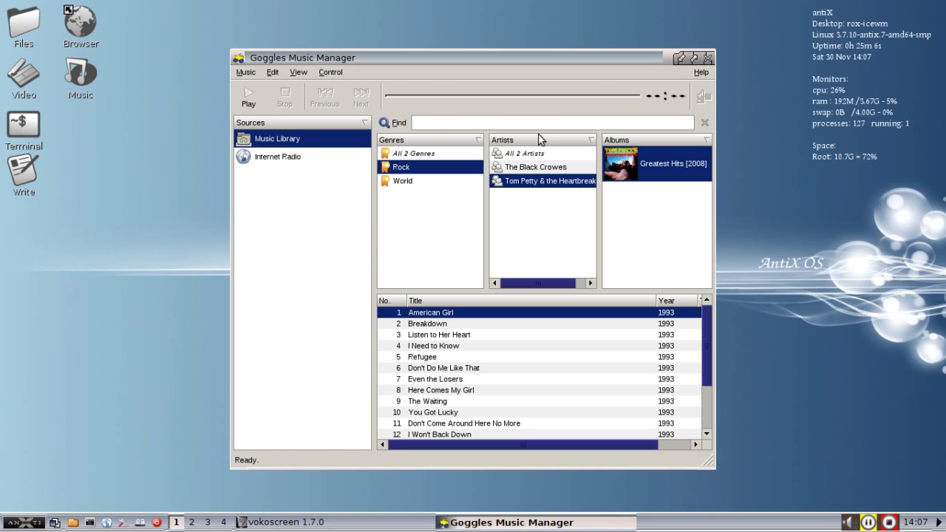
Filter the library by World, Rock, World again, then show all genres together.
click(417, 182)
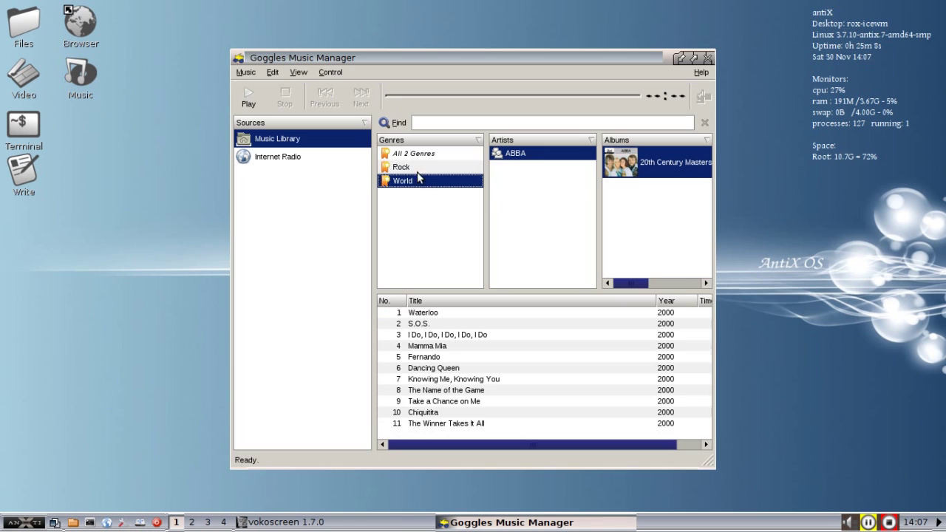
click(416, 169)
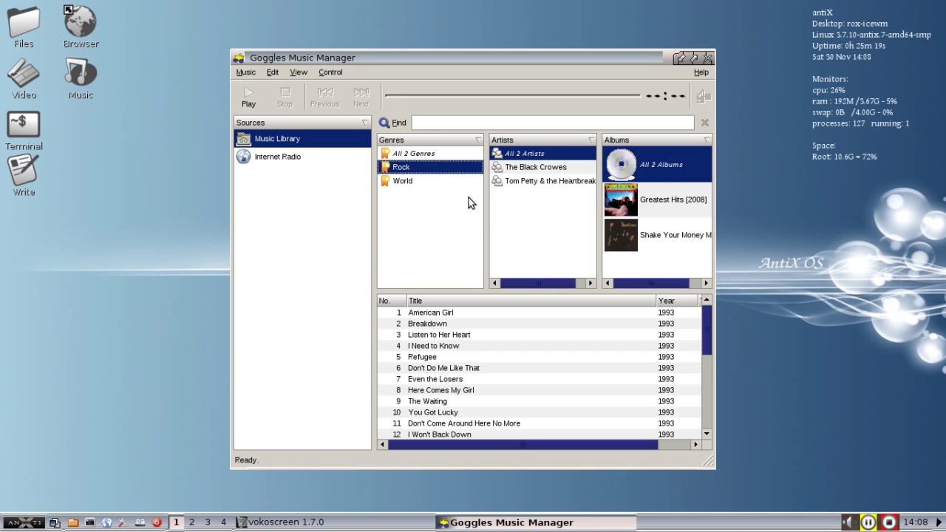
click(406, 185)
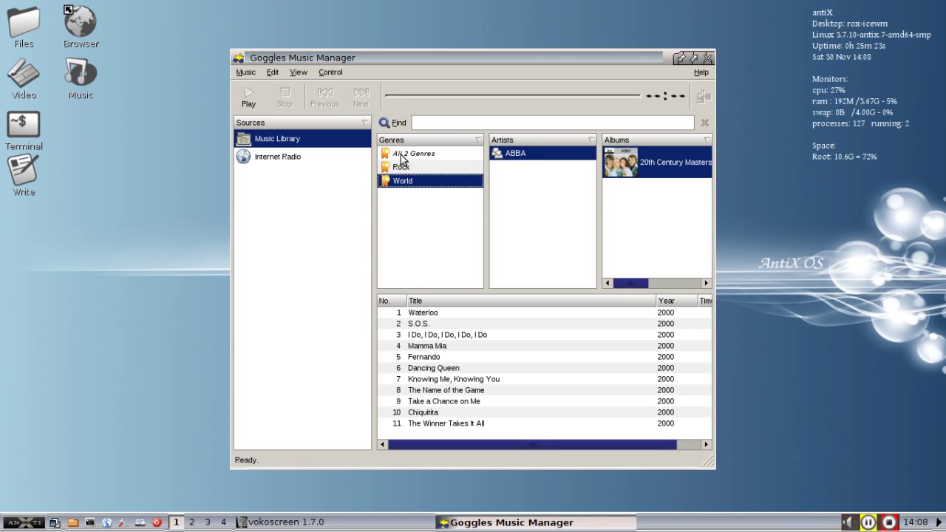
click(402, 155)
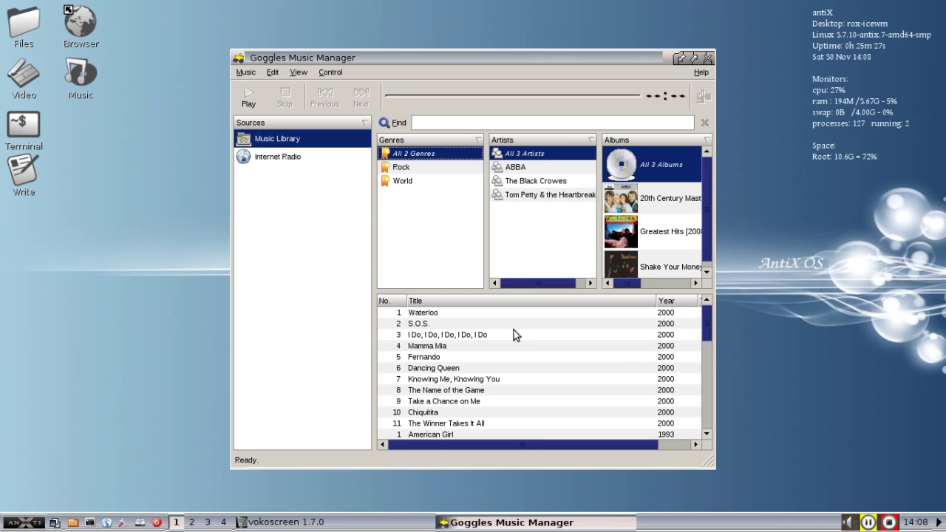
scroll(516, 335, down, 10)
scroll(513, 332, up, 10)
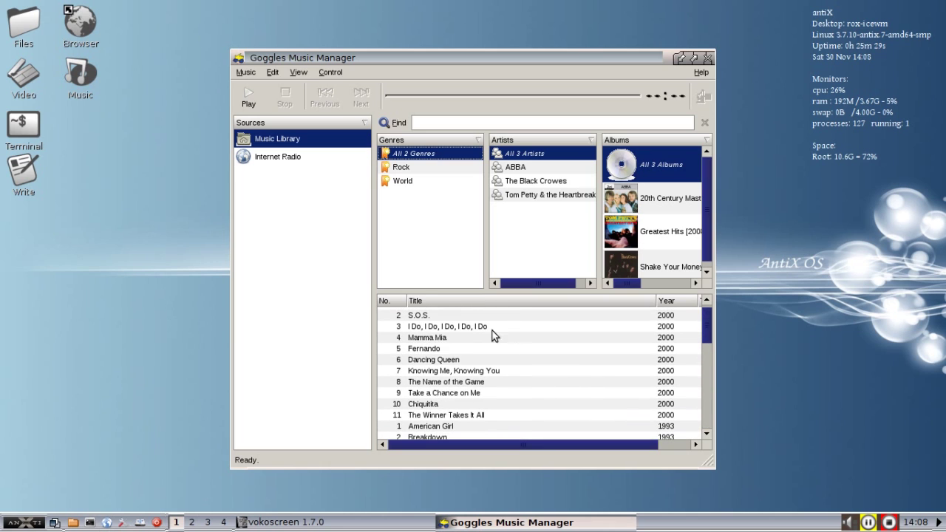
Play ABBA's I Do, I Do, I Do, I Do, I Do, then stop it.
click(435, 329)
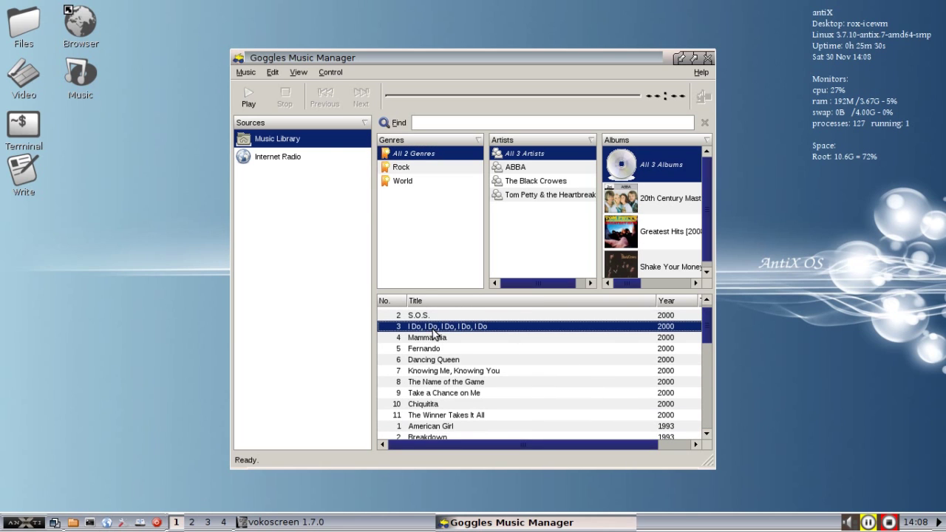
click(249, 96)
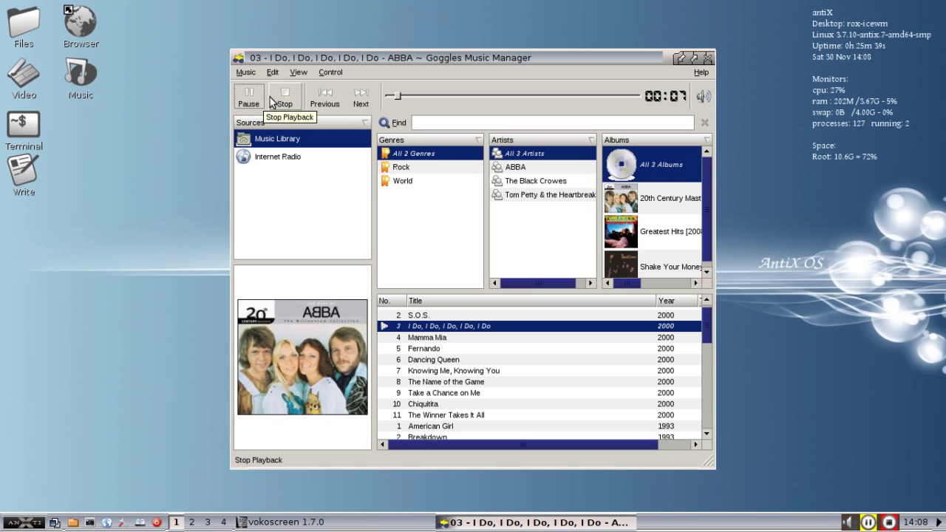
click(271, 103)
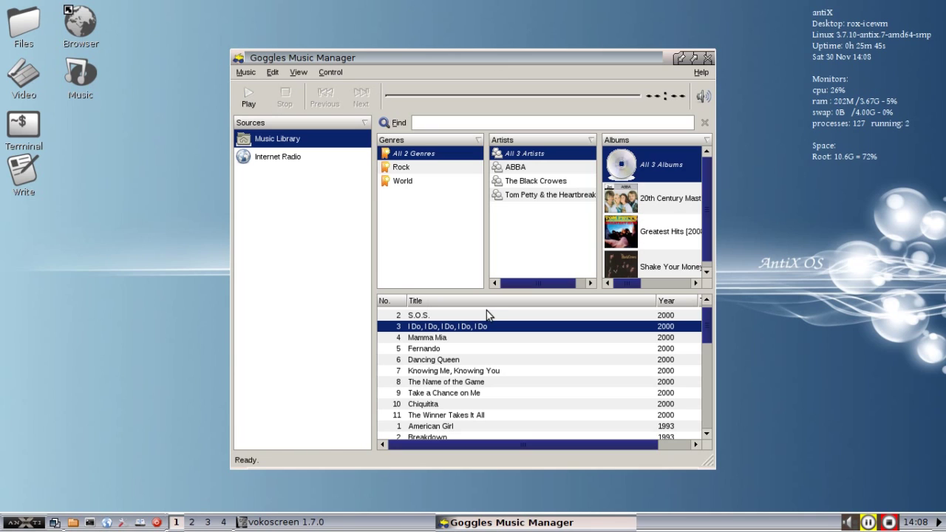
Look through the Music, View and Control menus, then dismiss the open menu.
click(250, 75)
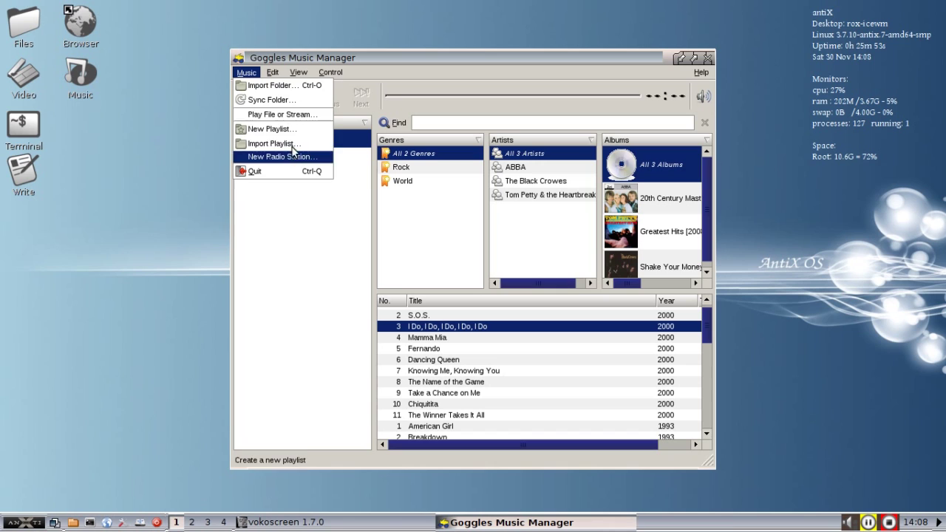
mouse_move(300, 74)
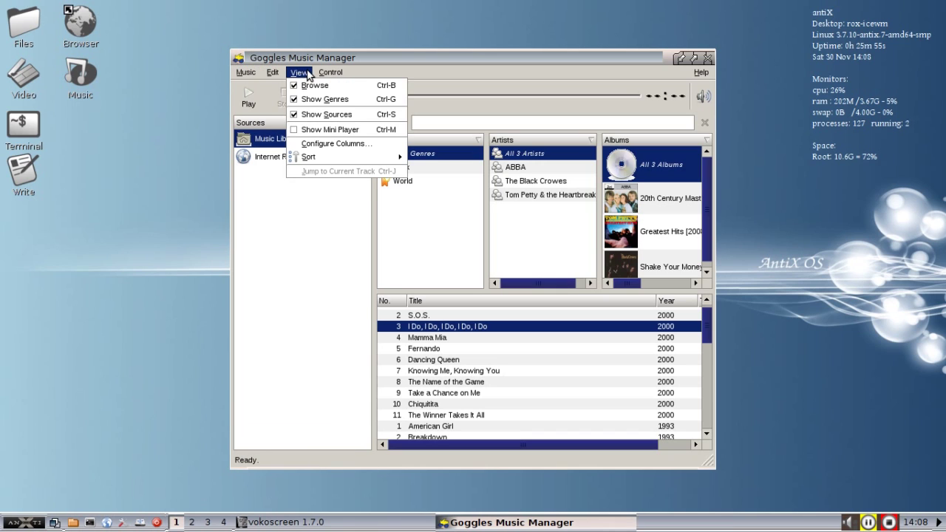
mouse_move(330, 73)
click(390, 60)
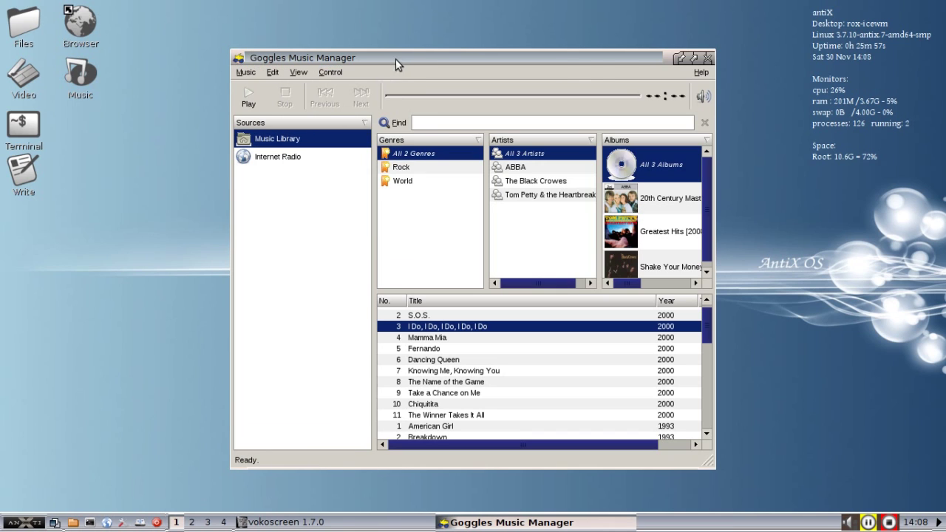
click(709, 58)
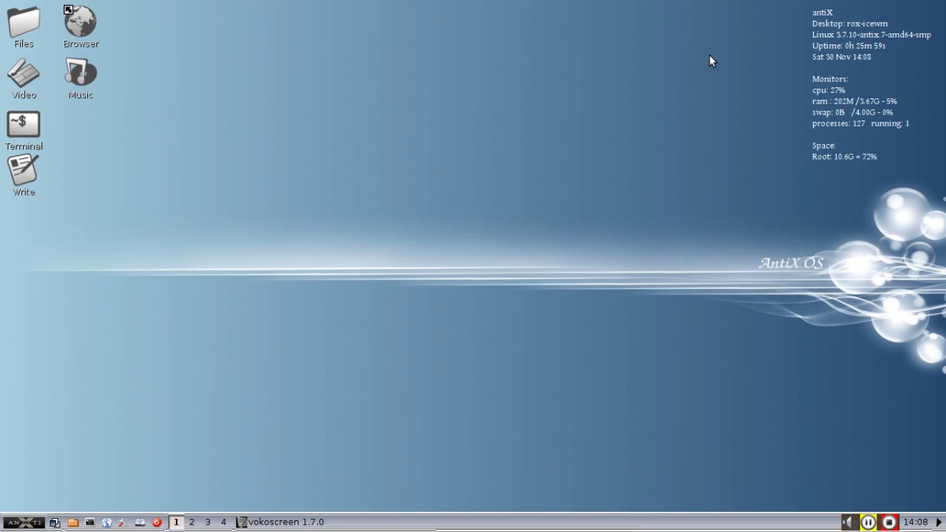